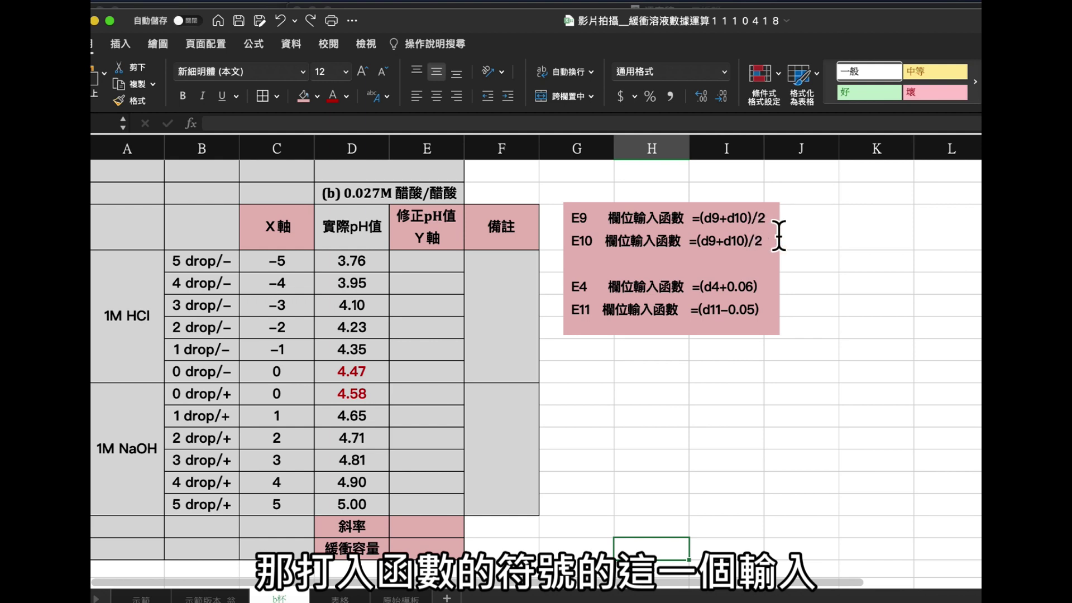
Copy the formula =(d9+d10)/2 from the pink note box into cell E9 of the corrected pH column.
{"action": "left_click_drag", "start_coordinate": [693, 219], "coordinate": [777, 229]}
{"action": "key", "text": "super+c"}
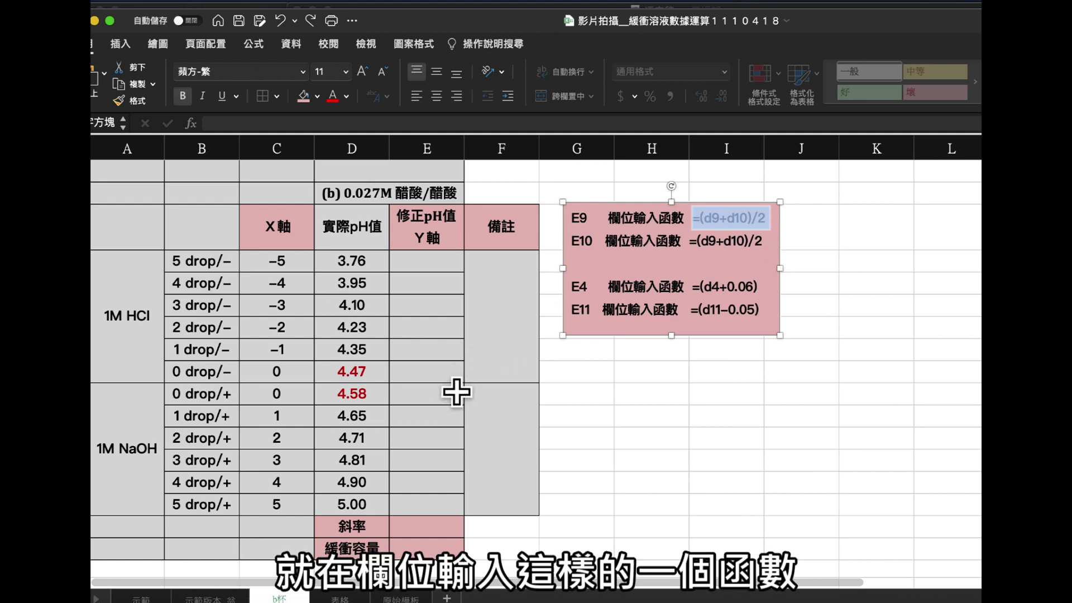
{"action": "left_click", "coordinate": [450, 370]}
{"action": "left_click", "coordinate": [299, 124]}
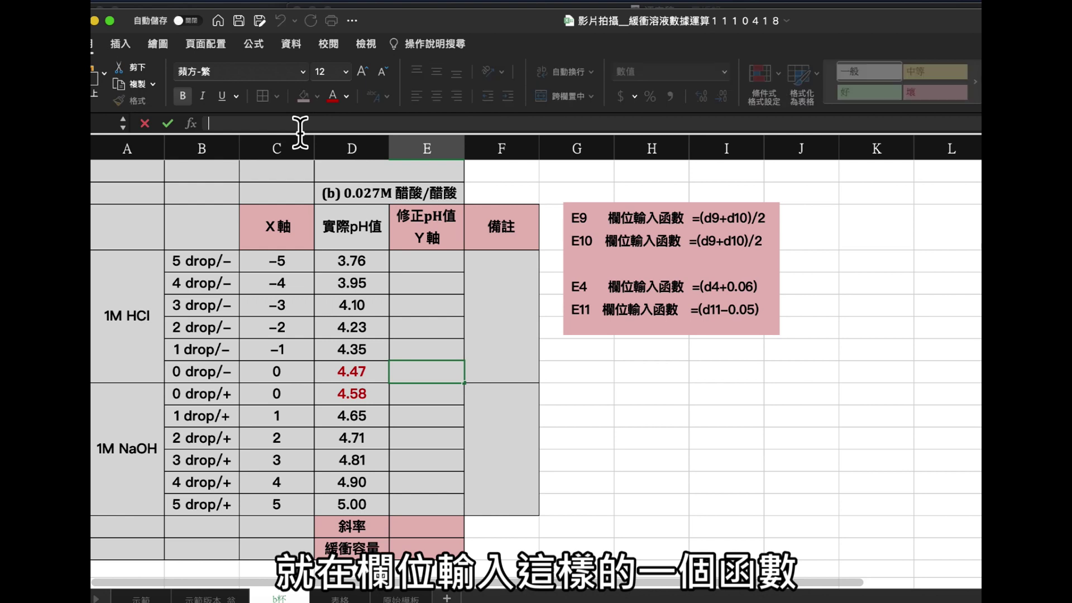
{"action": "key", "text": "super+v"}
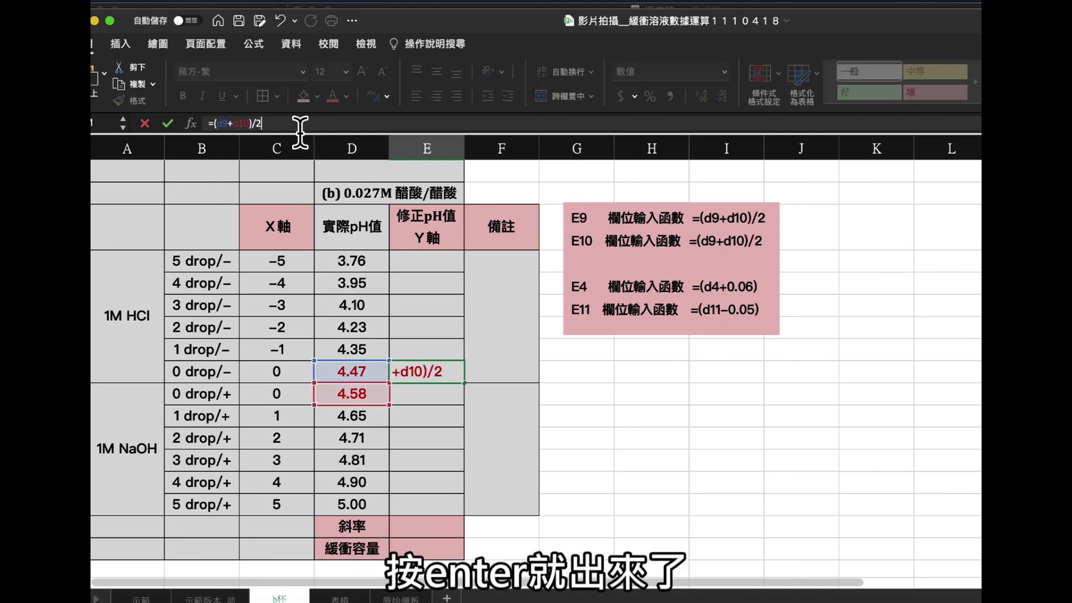
{"action": "key", "text": "Return"}
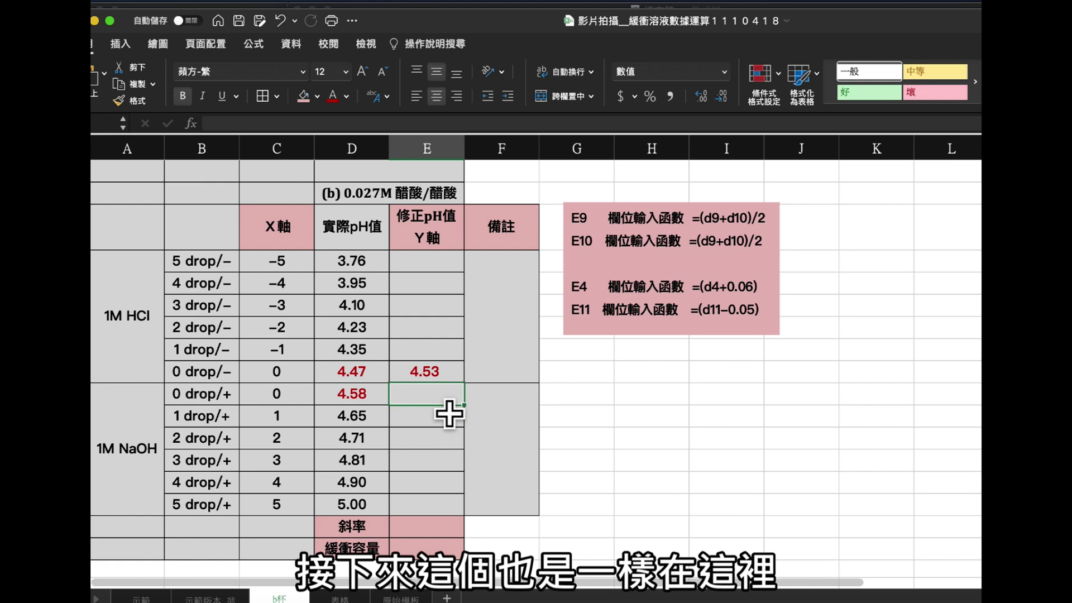
Enter the same averaging formula, =(d9+d10)/2, in cell E10.
{"action": "left_click", "coordinate": [304, 128]}
{"action": "key", "text": "ctrl+v"}
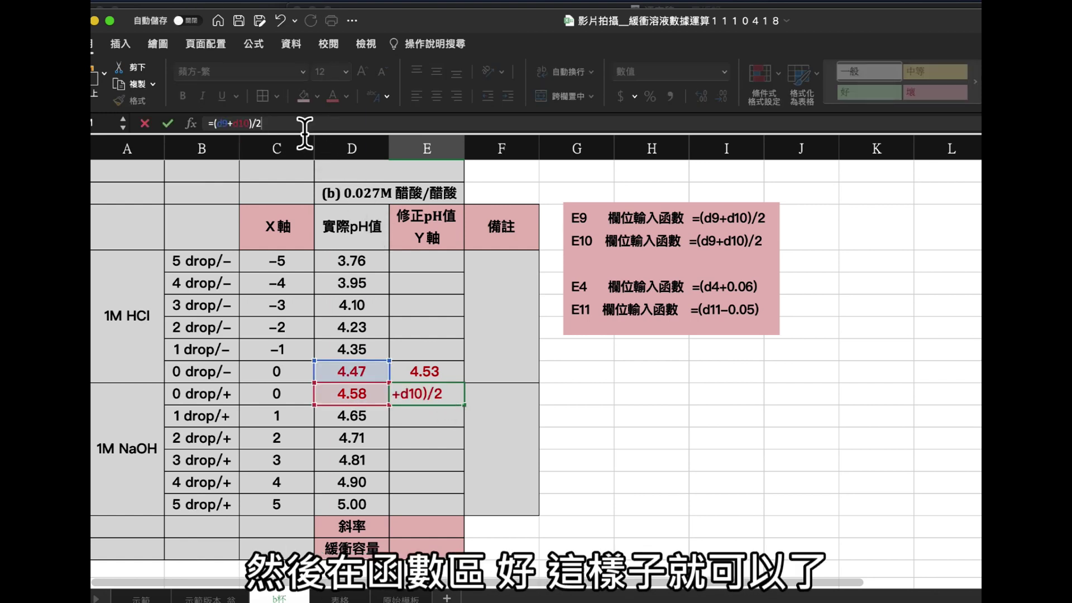
{"action": "key", "text": "Return"}
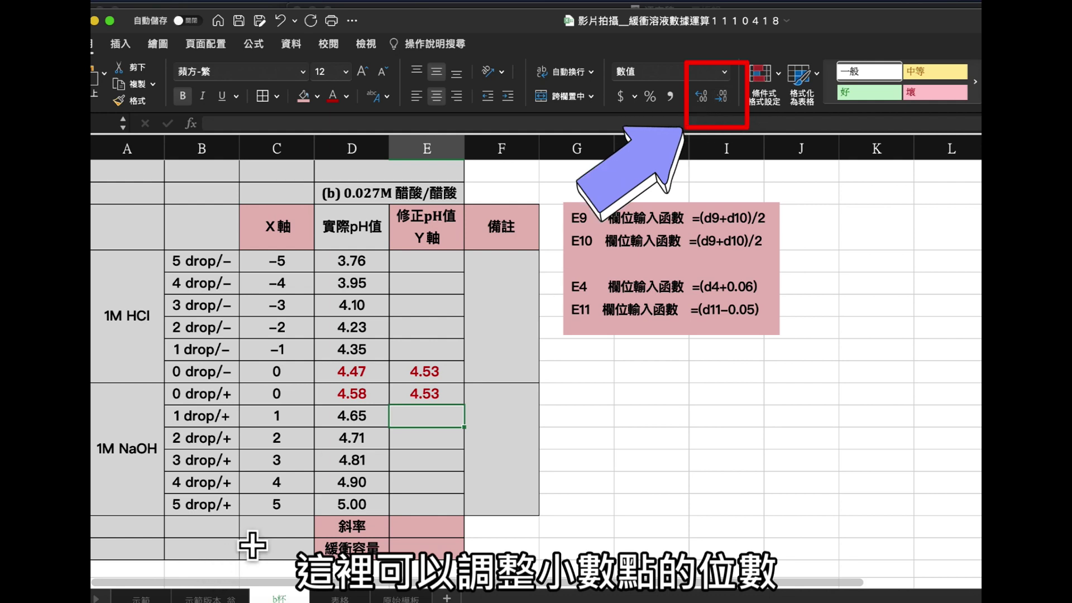
Try out fewer and more decimal places on cell E10, then return it to two decimals.
{"action": "left_click", "coordinate": [437, 398]}
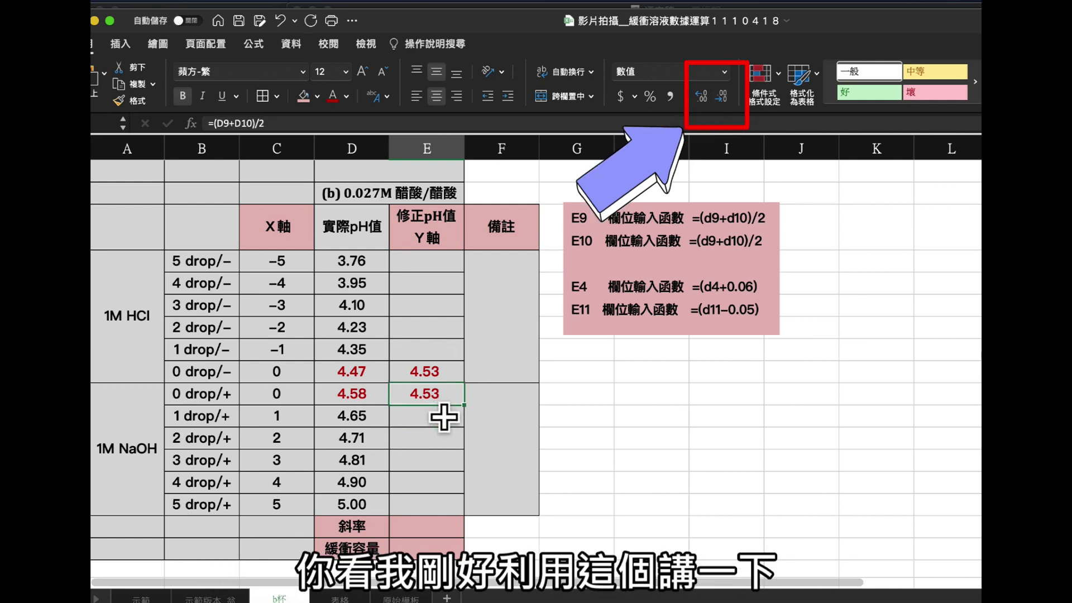
{"action": "left_click", "coordinate": [728, 106]}
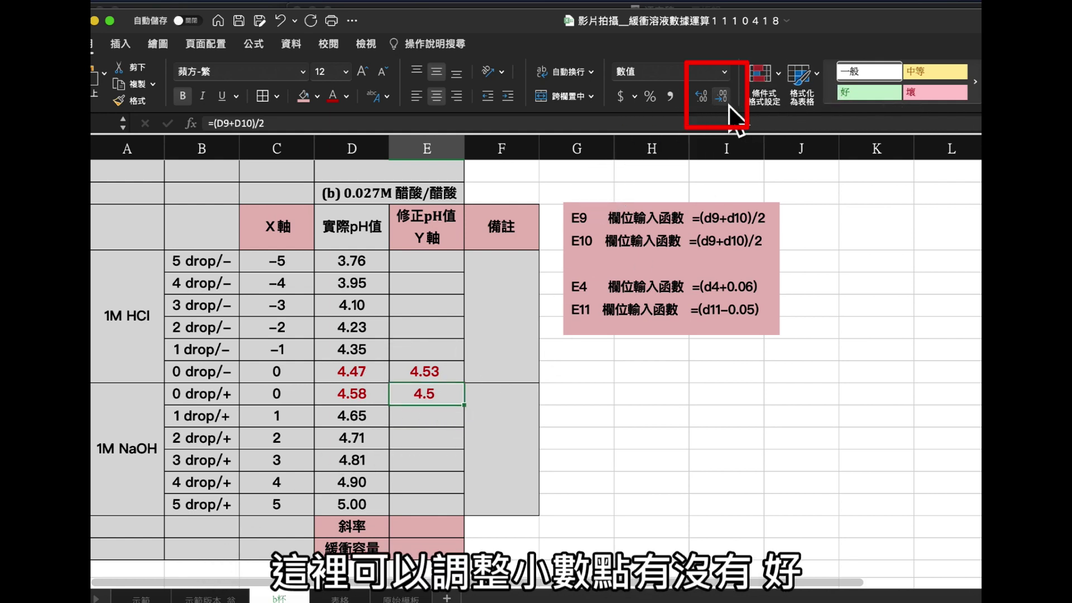
{"action": "left_click", "coordinate": [704, 99]}
{"action": "left_click", "coordinate": [703, 98]}
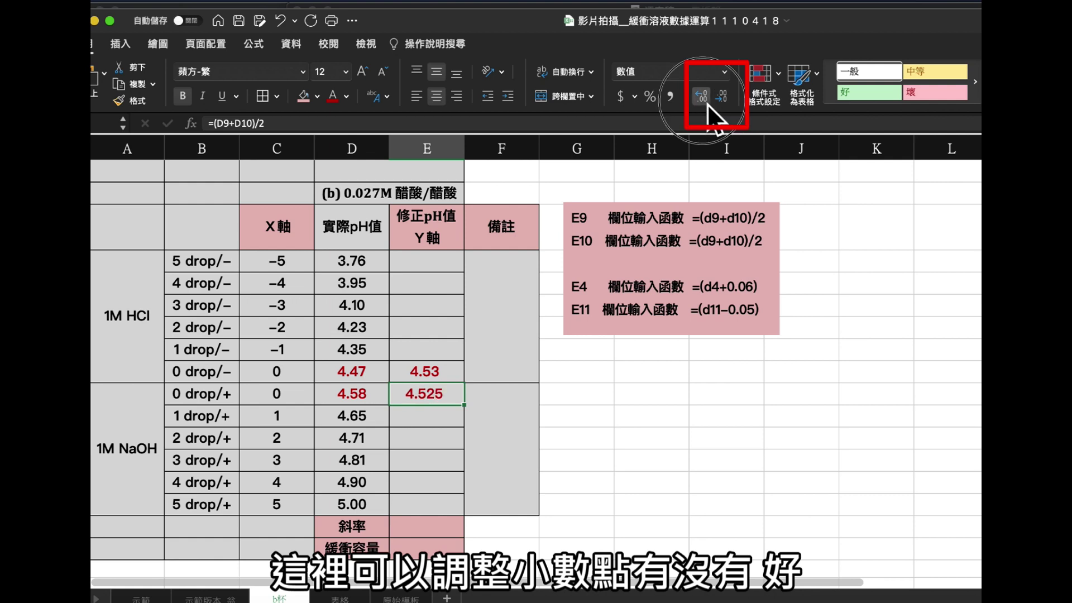
{"action": "left_click", "coordinate": [703, 98]}
{"action": "left_click", "coordinate": [727, 105]}
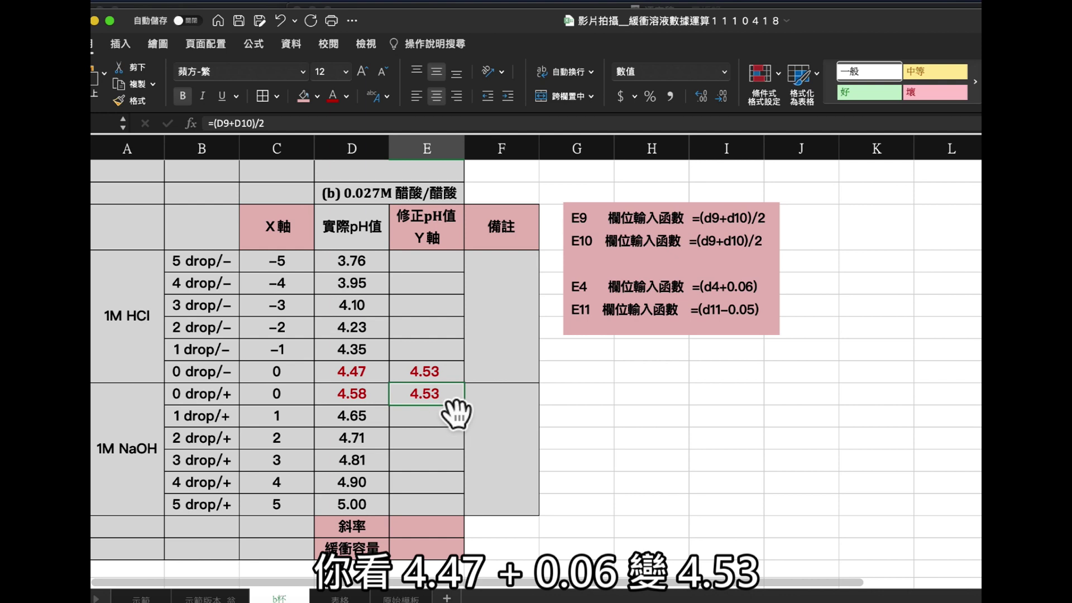
Enter the correction notes in the 備註 column: +0.06 for the 1M HCl rows and -0.05 for the 1M NaOH rows.
{"action": "left_click", "coordinate": [527, 334]}
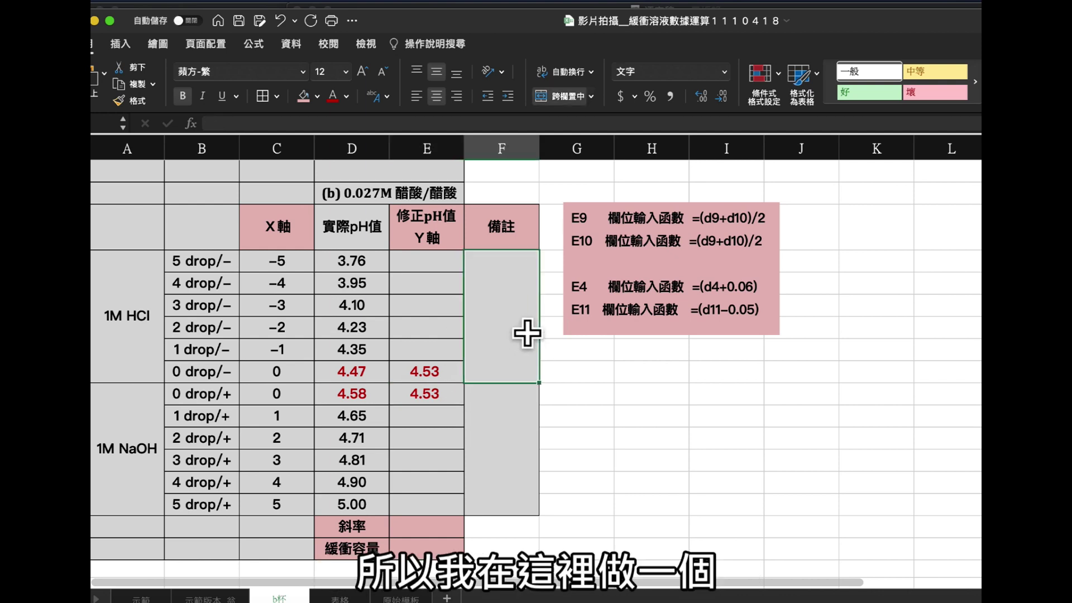
{"action": "type", "text": "+0.06"}
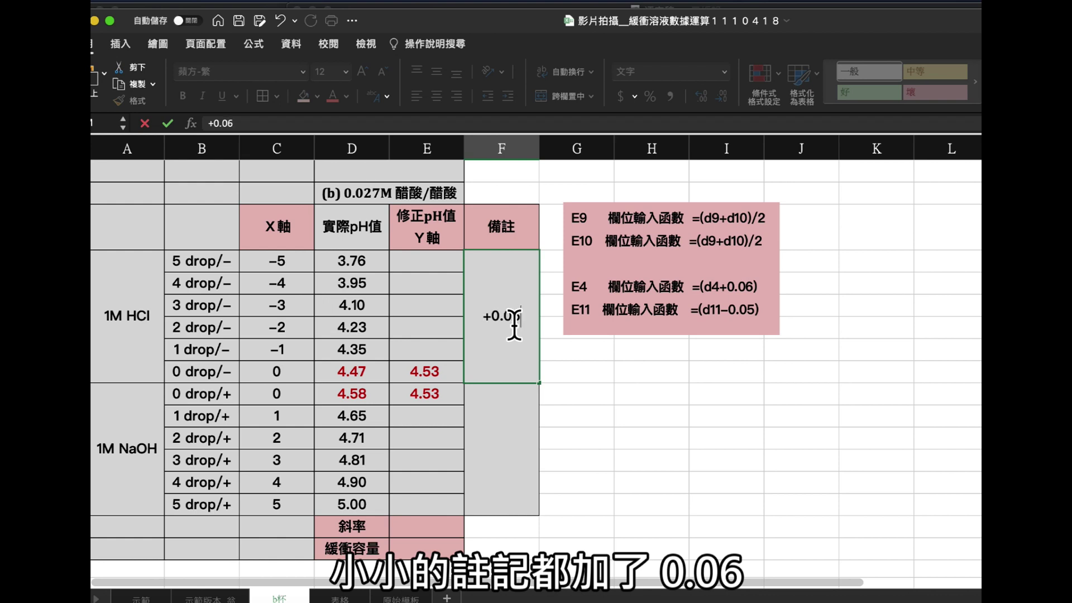
{"action": "key", "text": "Return"}
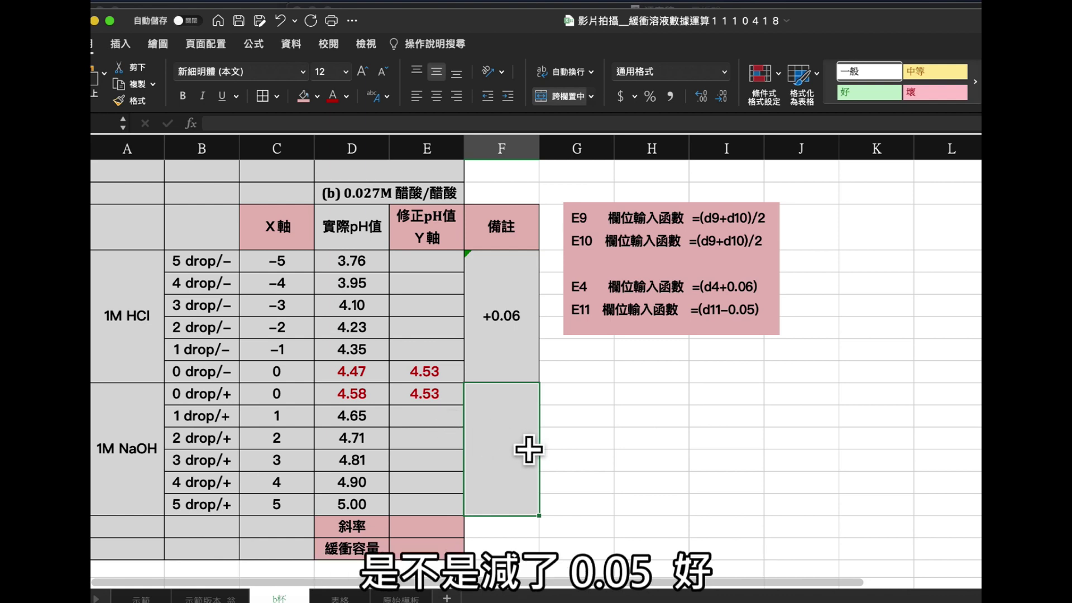
{"action": "type", "text": "-0.05"}
{"action": "key", "text": "Return"}
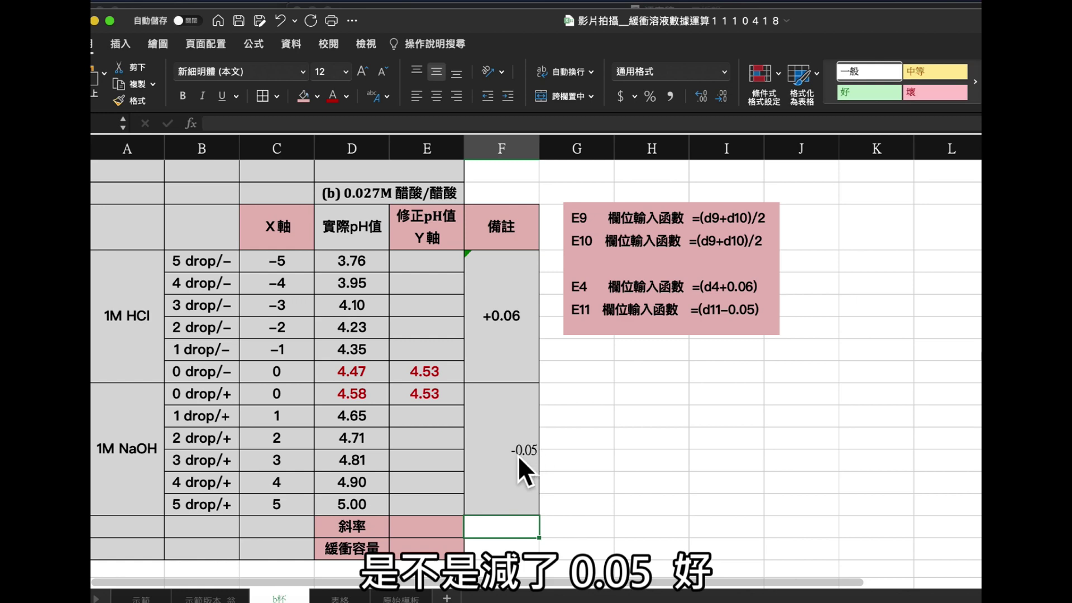
Format the -0.05 note with the 蘋方-繁 font and center it horizontally in its merged cell.
{"action": "left_click", "coordinate": [518, 458]}
{"action": "left_click", "coordinate": [304, 76]}
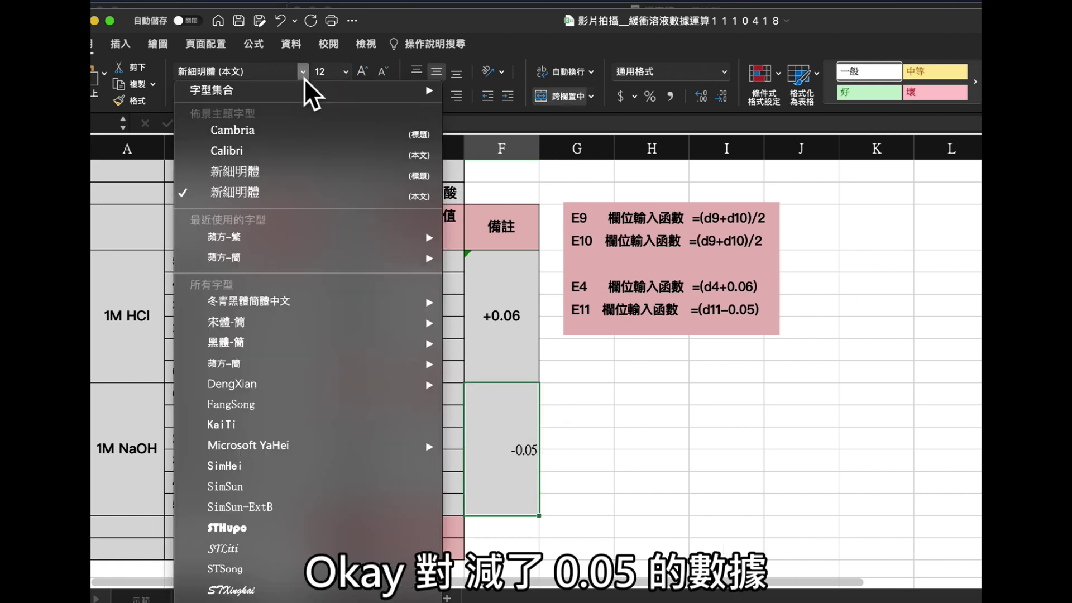
{"action": "left_click", "coordinate": [253, 236]}
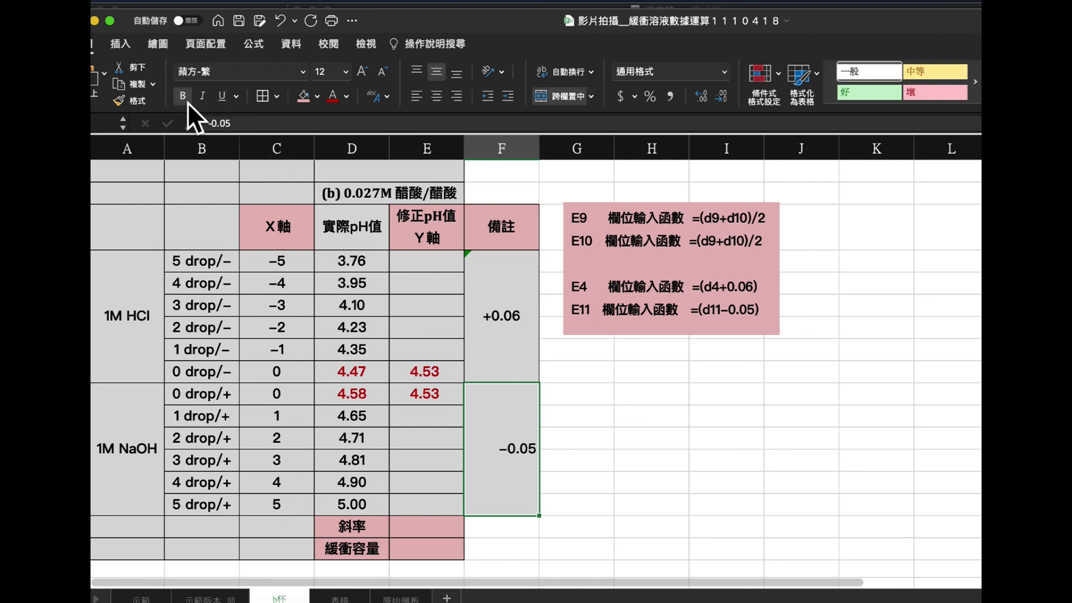
{"action": "left_click", "coordinate": [439, 97]}
{"action": "left_click", "coordinate": [723, 403]}
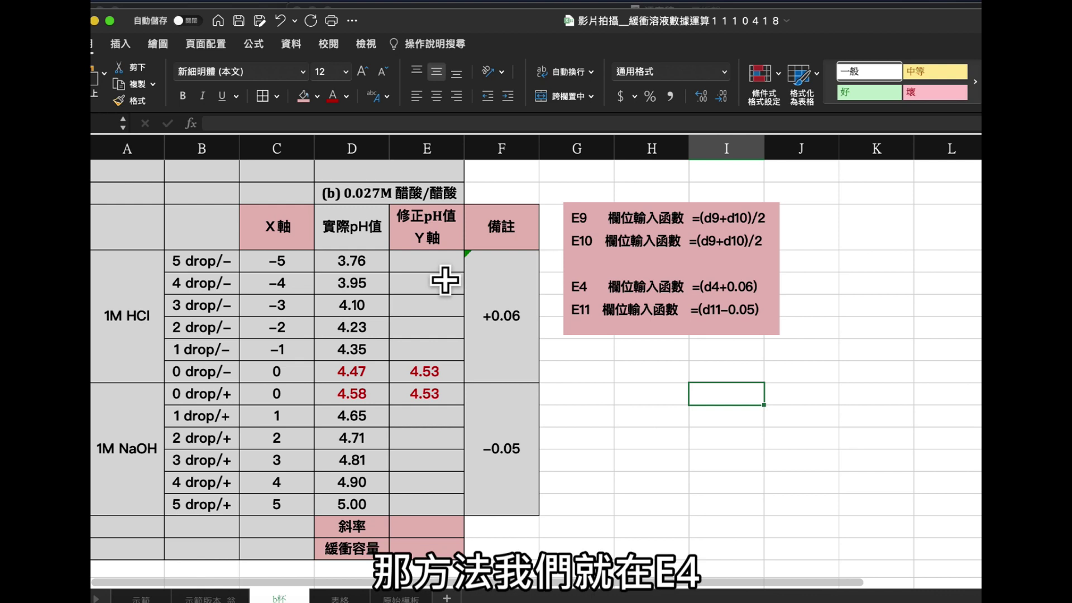
Copy the formula =(d4+0.06) from the pink note box into cell E4.
{"action": "left_click", "coordinate": [438, 263]}
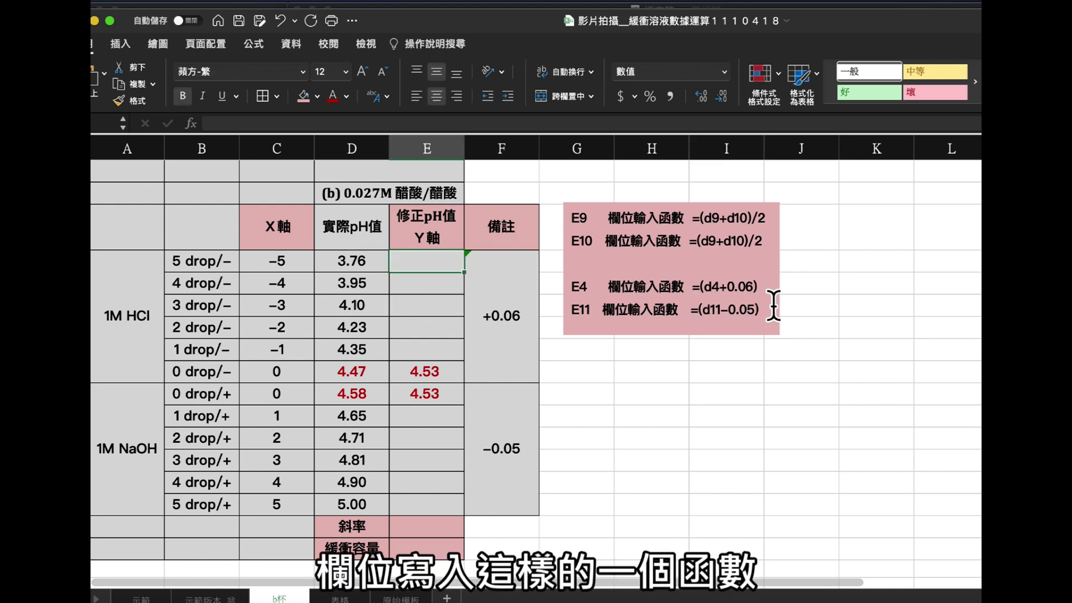
{"action": "left_click_drag", "start_coordinate": [692, 286], "coordinate": [764, 292]}
{"action": "key", "text": "super+c"}
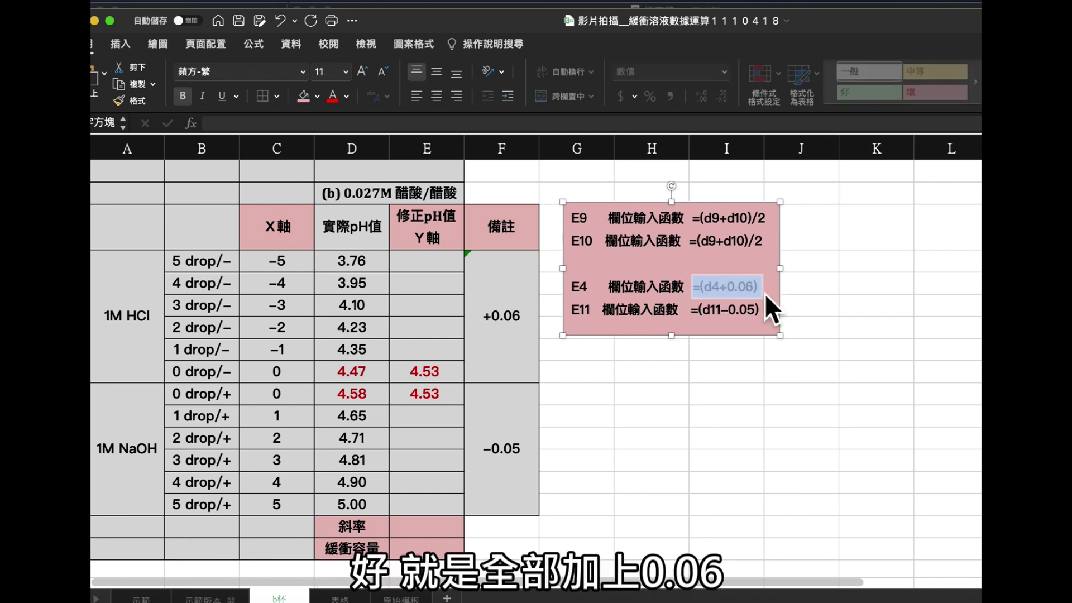
{"action": "left_click", "coordinate": [442, 267]}
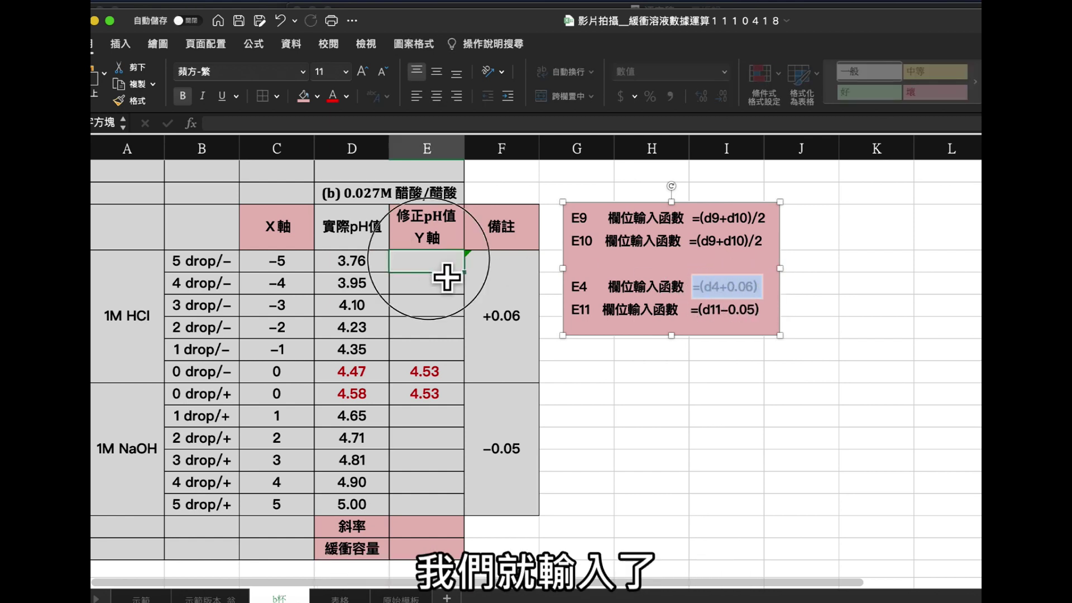
{"action": "key", "text": "super+v"}
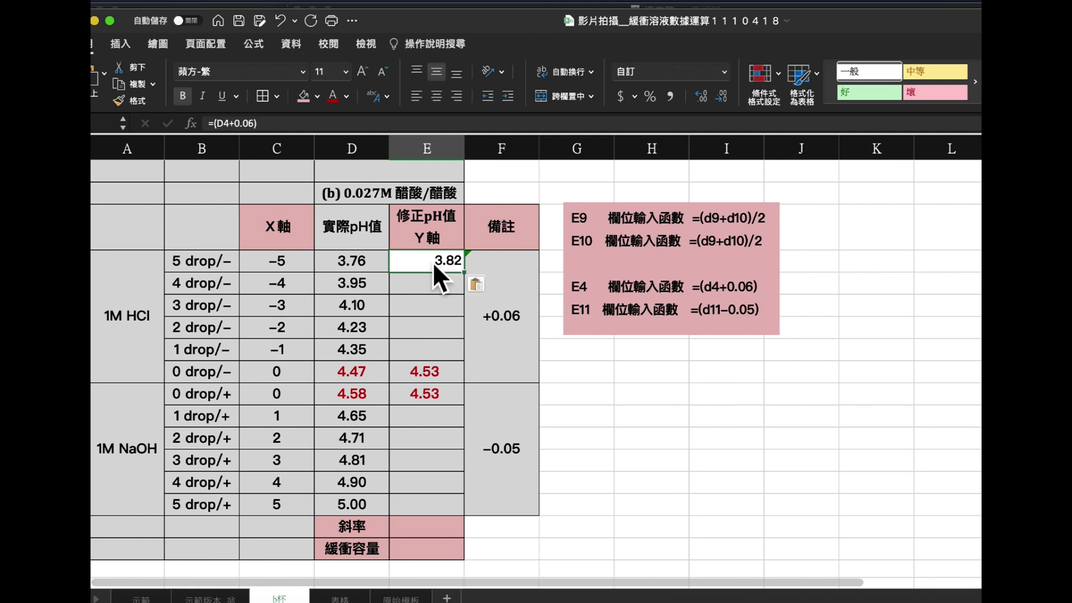
{"action": "key", "text": "Return"}
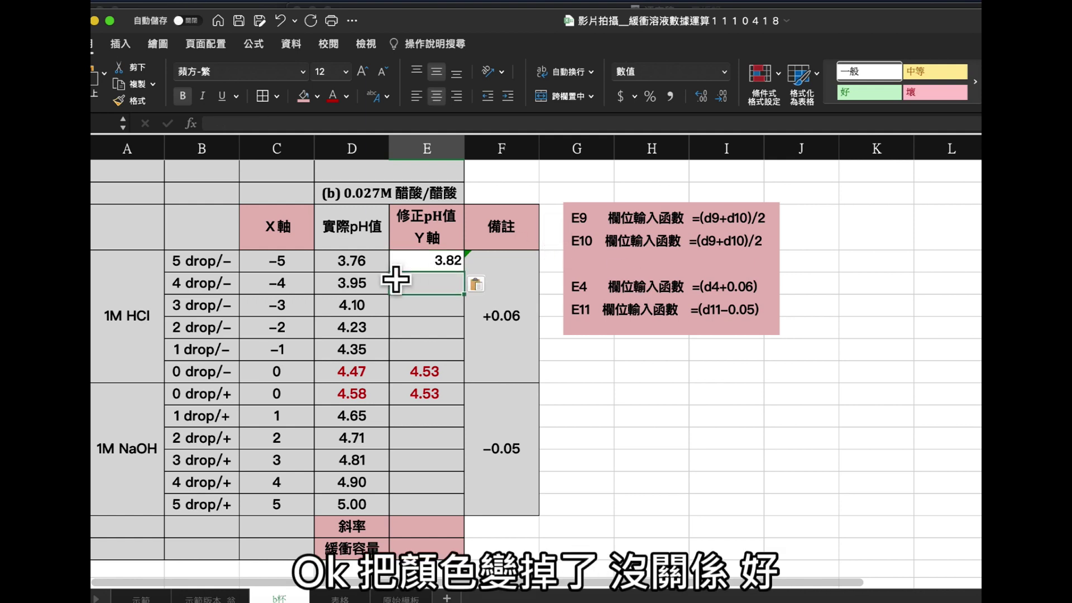
Fill the E4 formula down through E8 and center the values in E4:E8 horizontally.
{"action": "key", "text": "Up"}
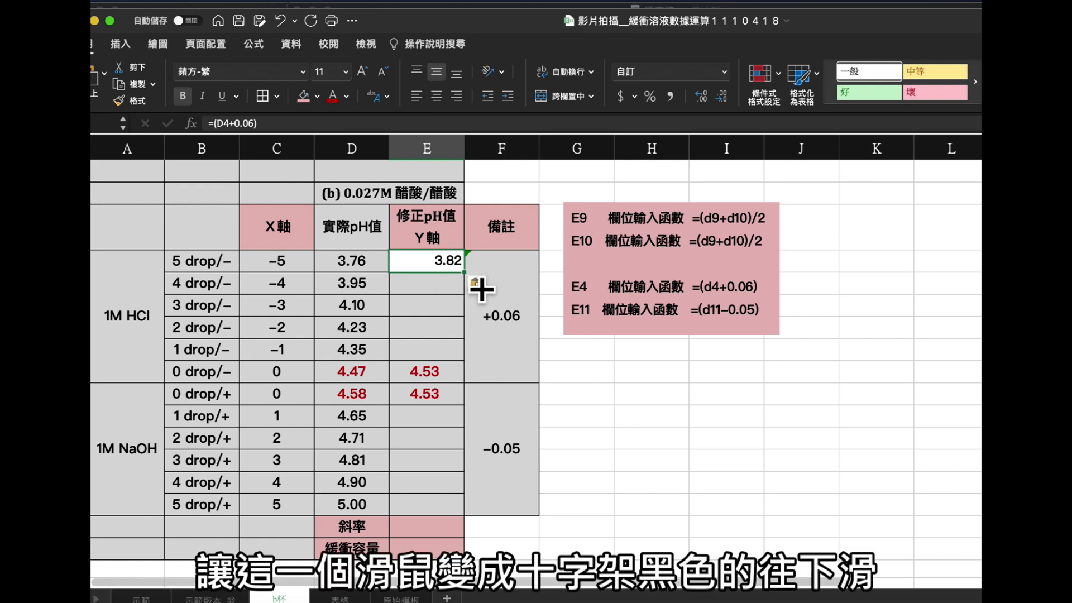
{"action": "left_click_drag", "start_coordinate": [481, 289], "coordinate": [483, 374]}
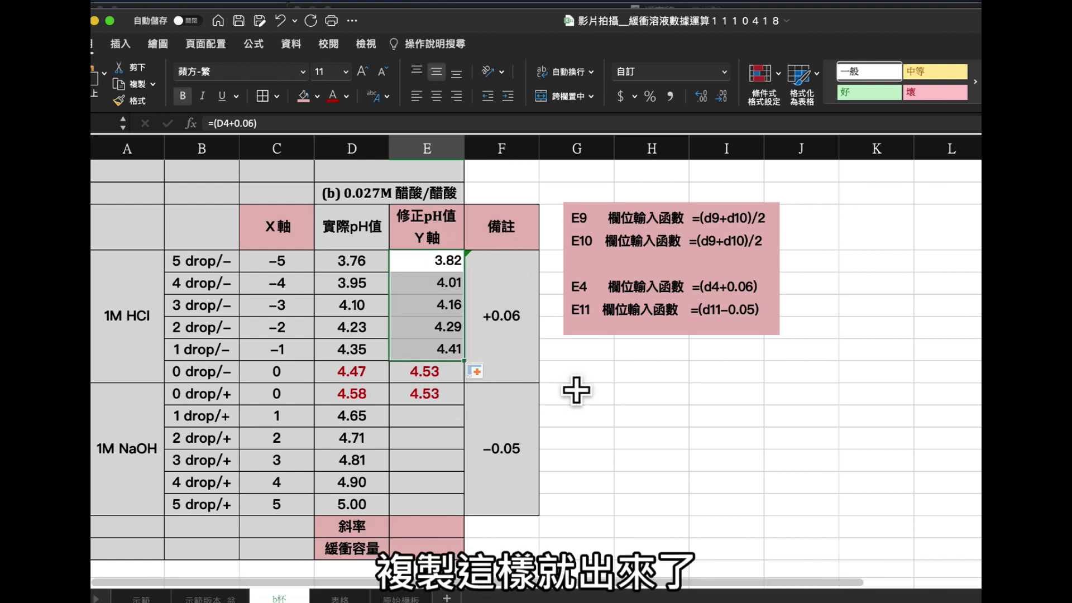
{"action": "left_click_drag", "start_coordinate": [413, 262], "coordinate": [431, 346]}
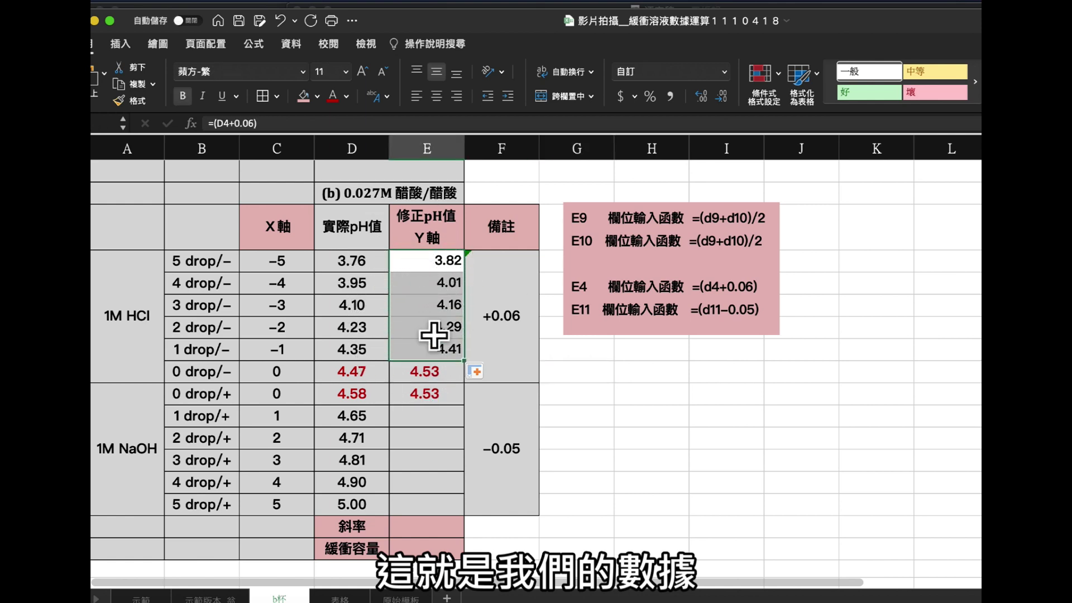
{"action": "left_click", "coordinate": [444, 106]}
{"action": "left_click", "coordinate": [608, 399]}
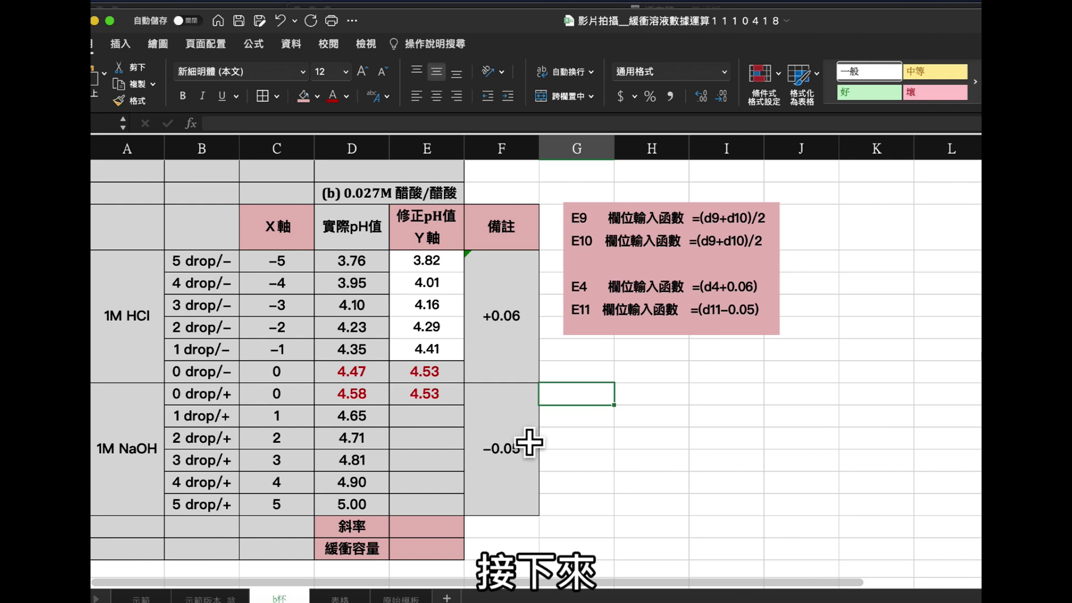
Enter the note box's formula =(d11-0.05) in cell E11 and fill it down through E15.
{"action": "left_click", "coordinate": [453, 423]}
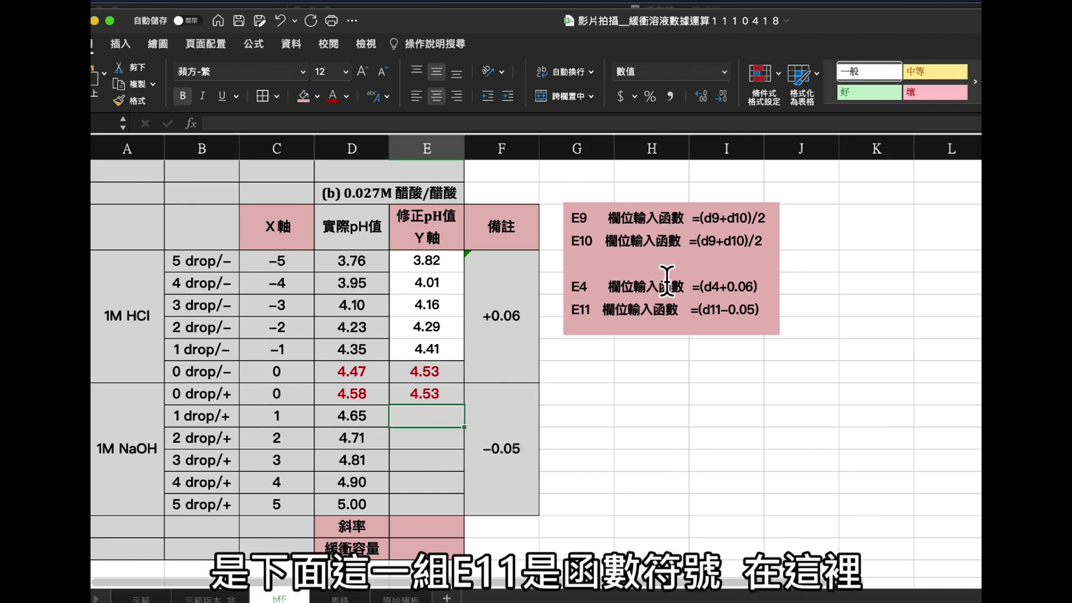
{"action": "left_click_drag", "start_coordinate": [696, 322], "coordinate": [768, 314]}
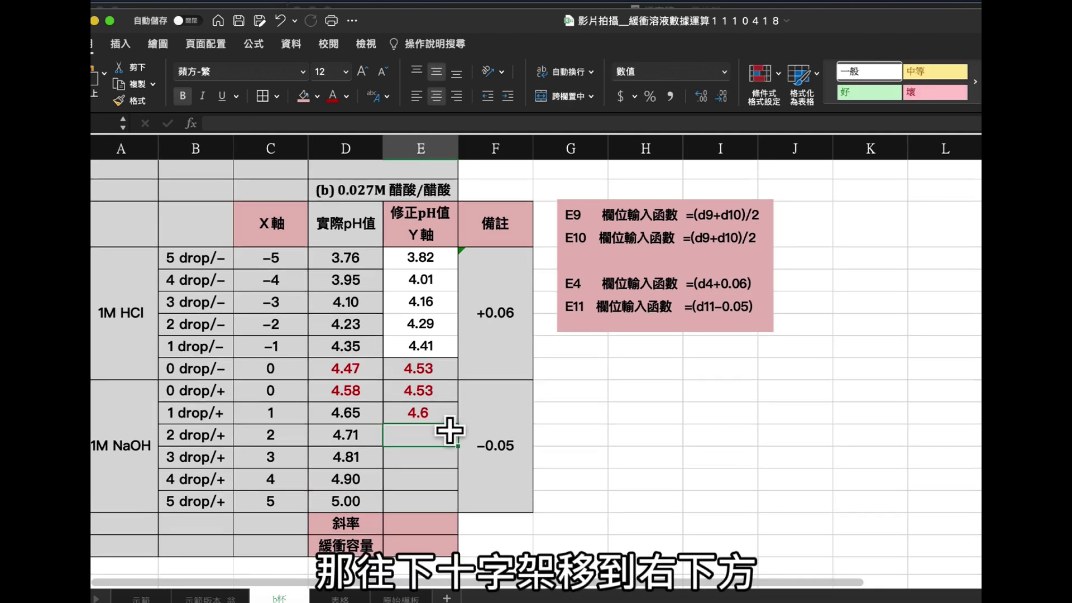
{"action": "key", "text": "Up"}
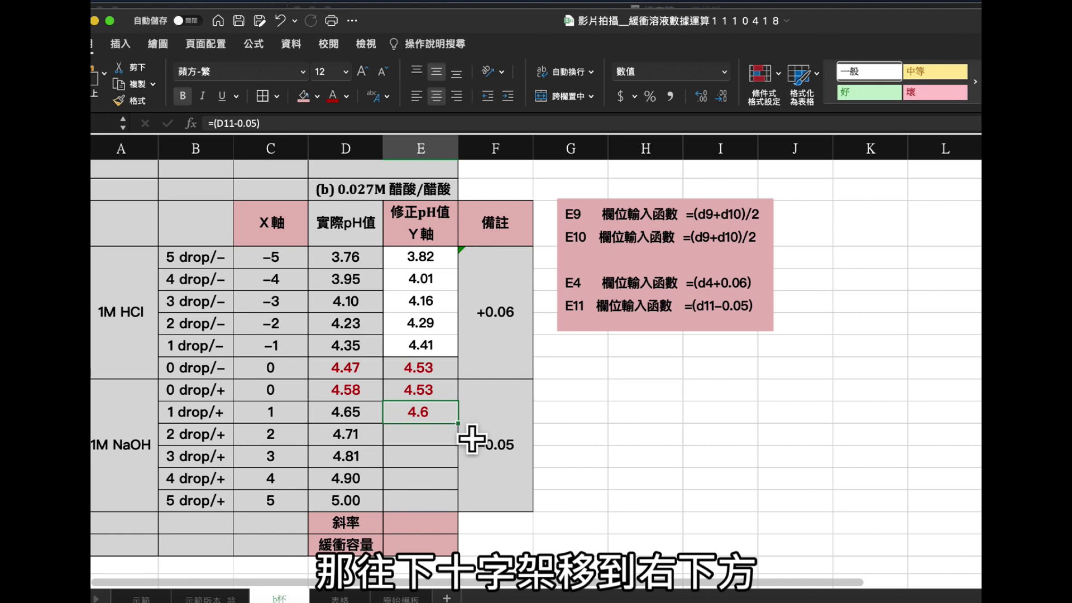
{"action": "left_click_drag", "start_coordinate": [477, 441], "coordinate": [472, 522]}
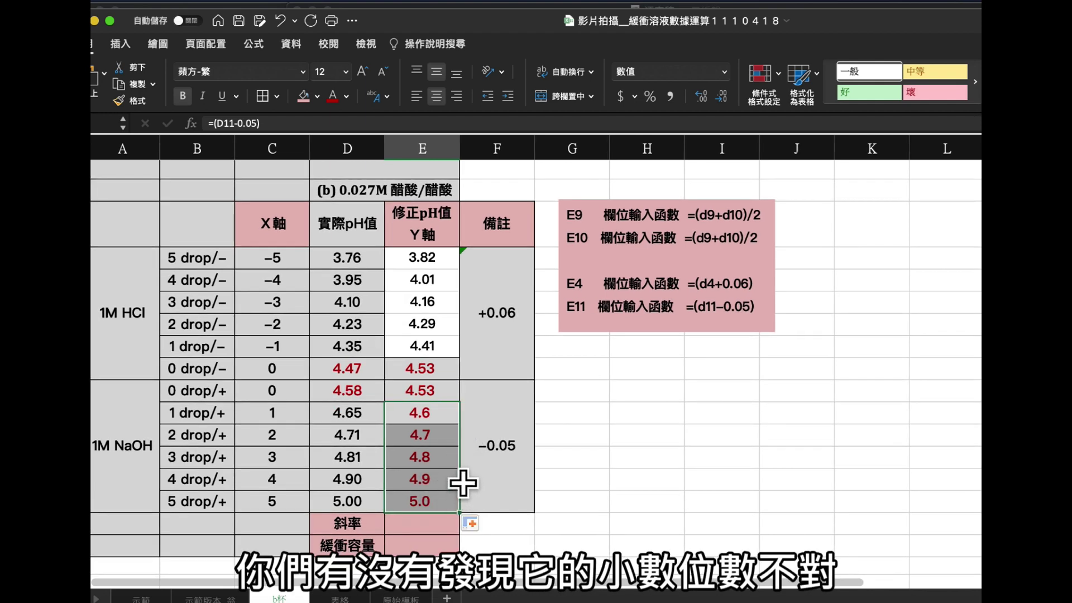
Show the corrected pH values in E11:E15 with two decimal places.
{"action": "left_click", "coordinate": [710, 104]}
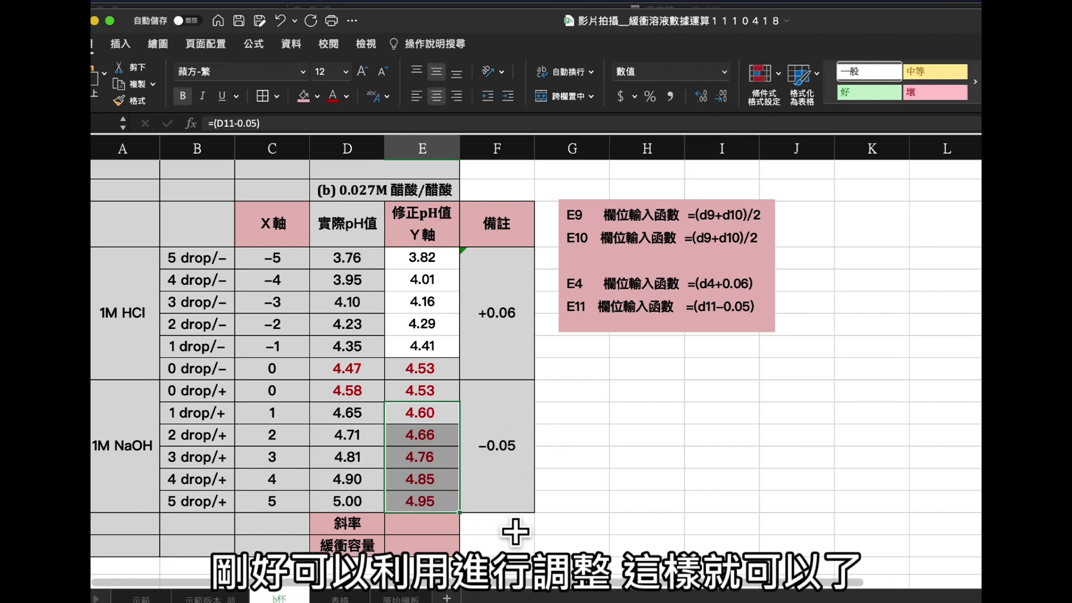
{"action": "left_click", "coordinate": [600, 485]}
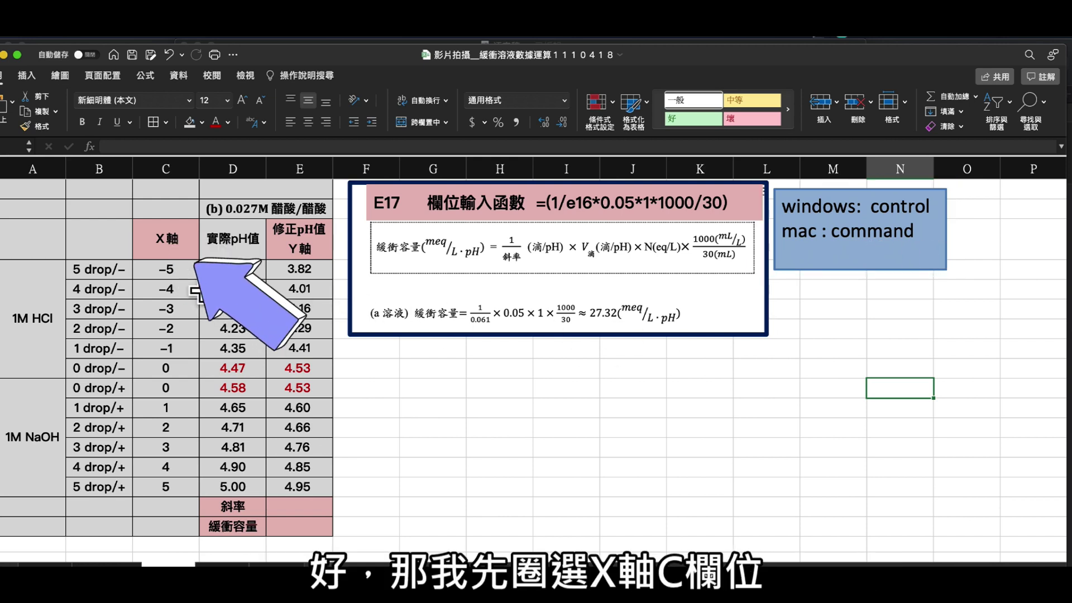
Insert a scatter chart with smooth lines and markers from C4:C15 and E4:E15, and place it below the buffer capacity formula box.
{"action": "left_click_drag", "start_coordinate": [168, 271], "coordinate": [163, 501]}
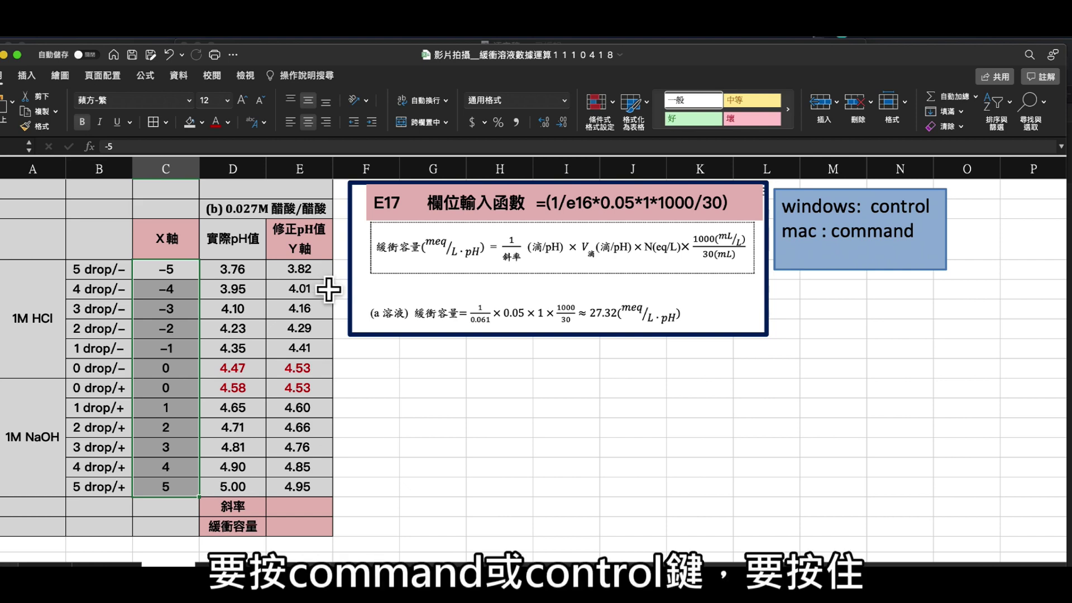
{"action": "left_click_drag", "start_coordinate": [313, 268], "coordinate": [323, 497]}
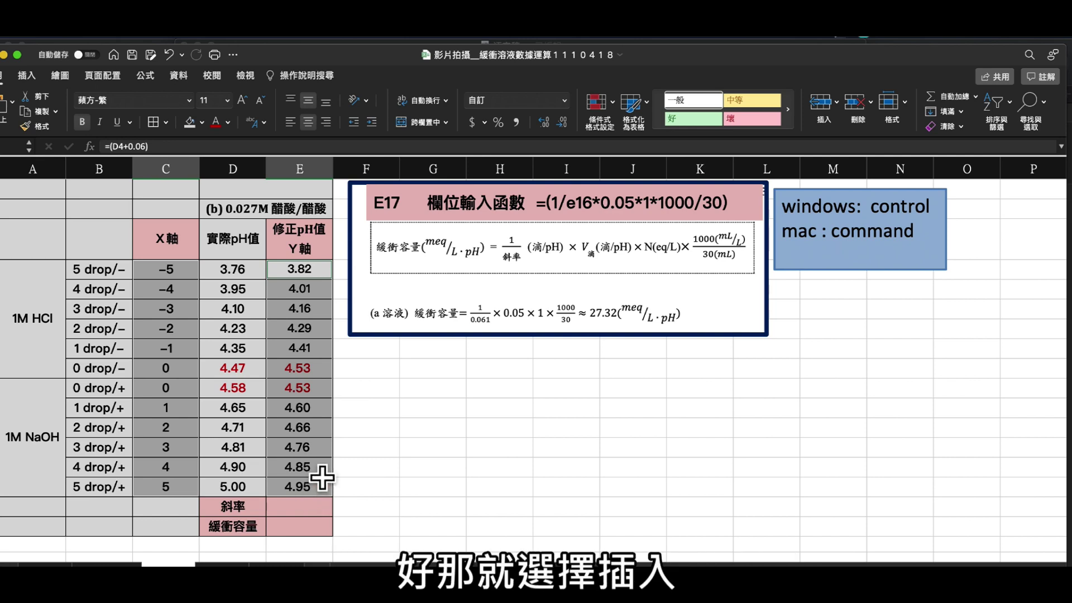
{"action": "left_click", "coordinate": [37, 82]}
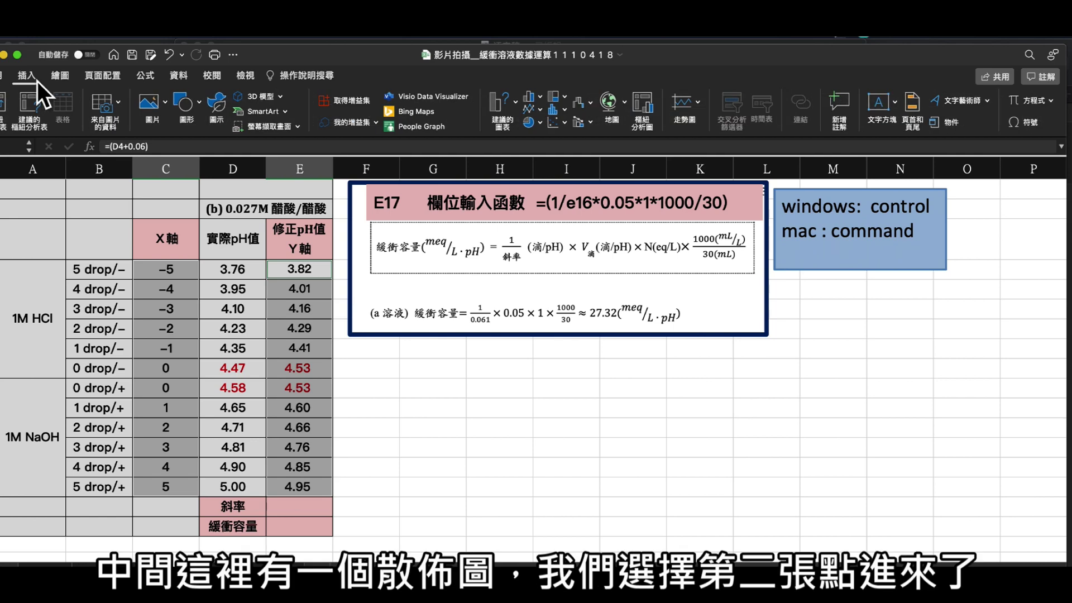
{"action": "left_click", "coordinate": [567, 129]}
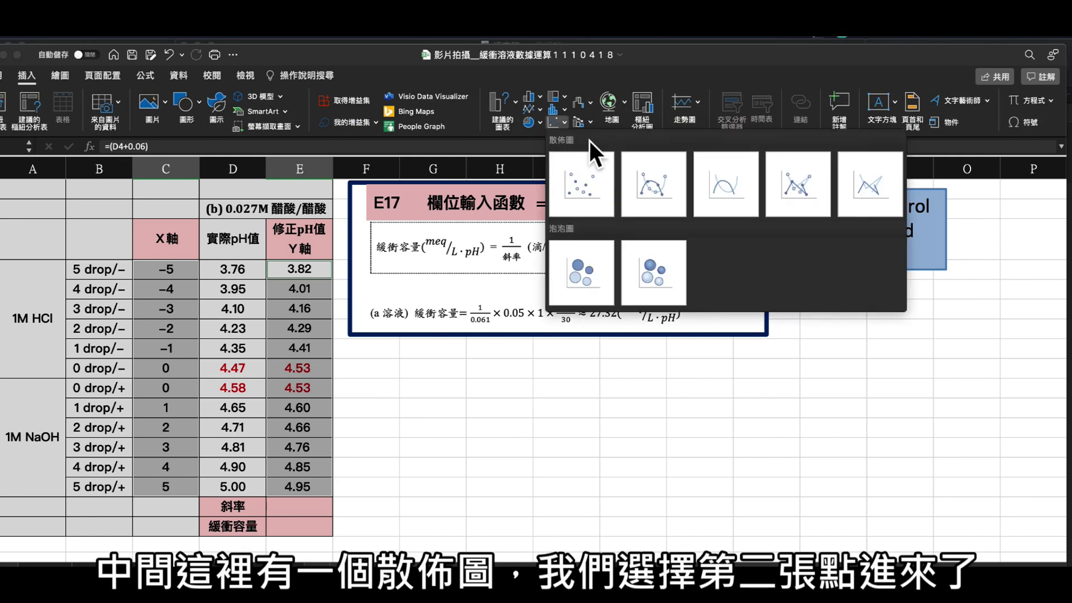
{"action": "left_click", "coordinate": [652, 188]}
{"action": "left_click_drag", "start_coordinate": [717, 261], "coordinate": [673, 368]}
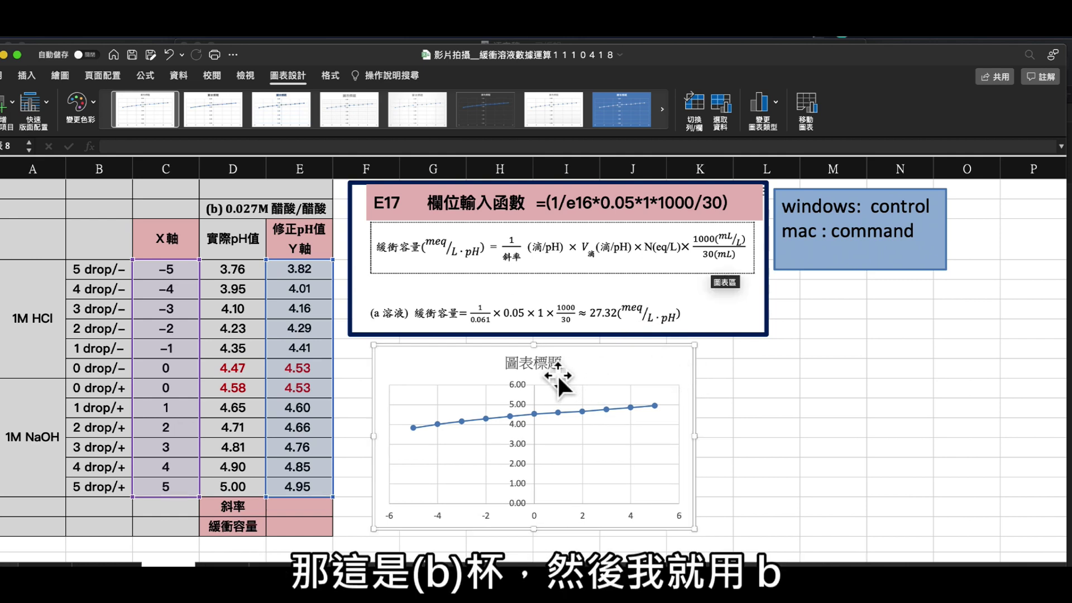